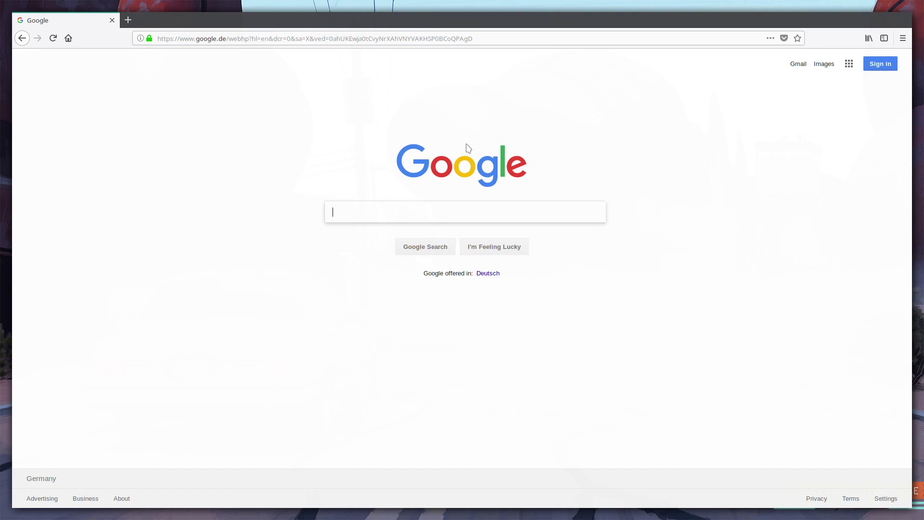
# Find uMatrix on the Firefox Add-ons website and open its listing page
pyautogui.hotkey('ctrl', 'shift', 'a')
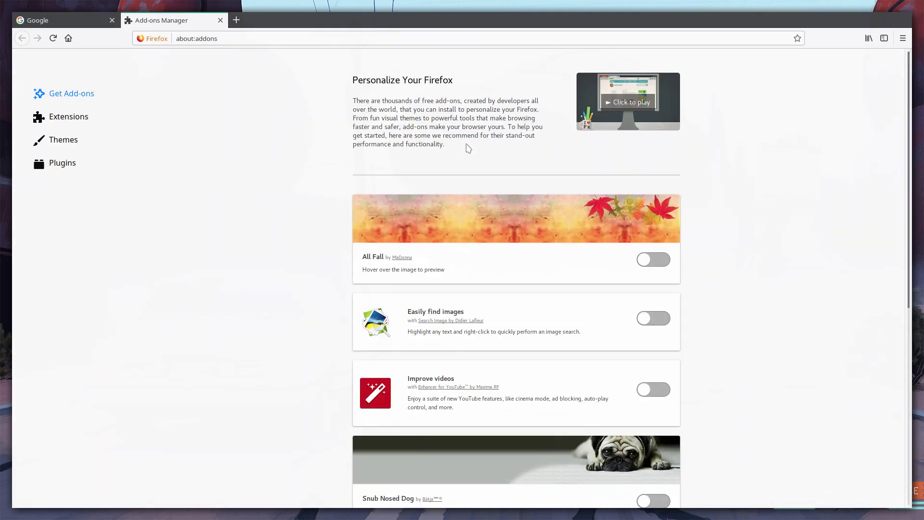
pyautogui.scroll(-7, 285, 210)
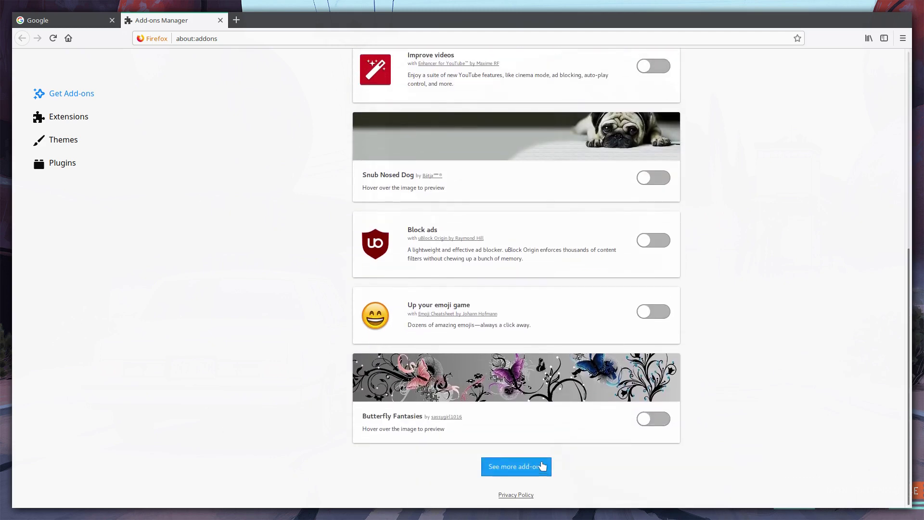
pyautogui.click(501, 469)
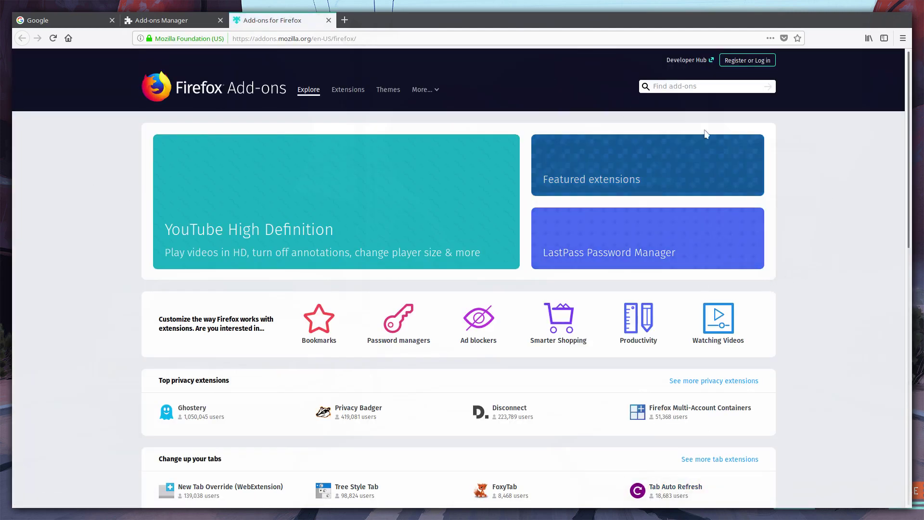
pyautogui.click(707, 85)
pyautogui.write('U')
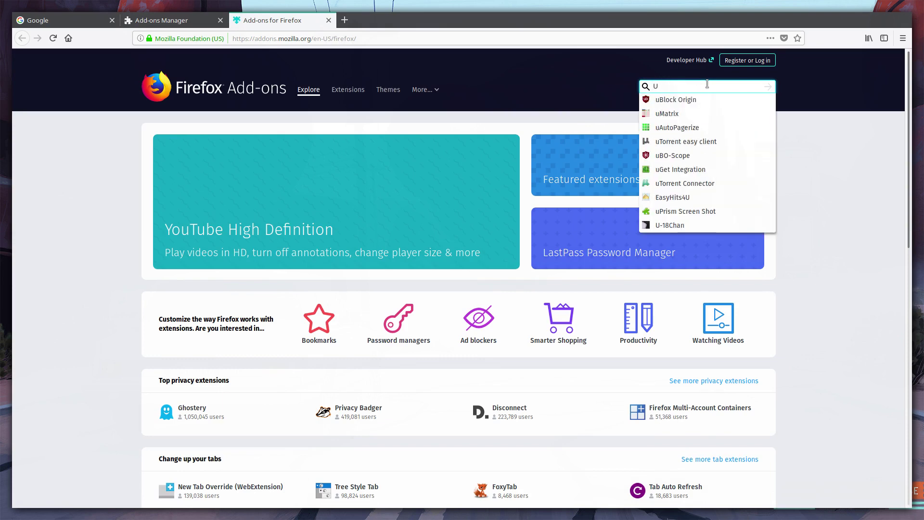
pyautogui.click(688, 114)
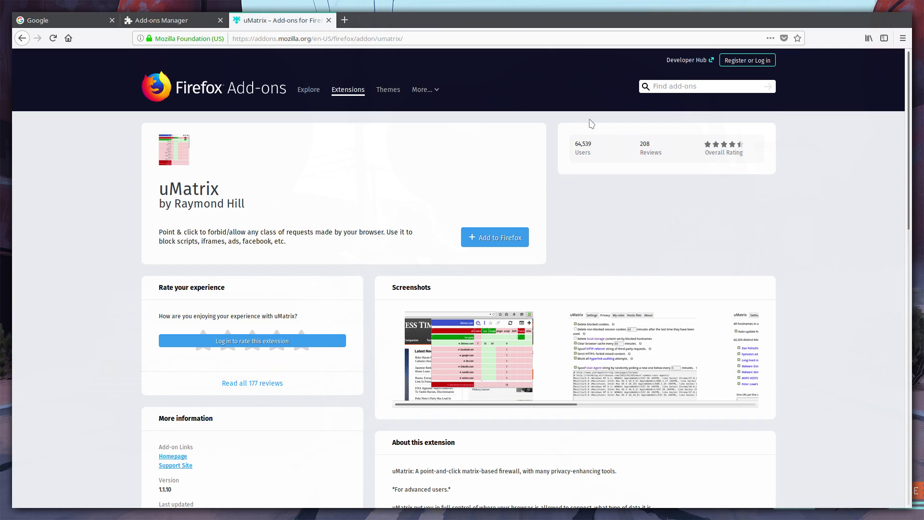
# Add uMatrix to Firefox, granting its requested permissions and dismissing the installed notice
pyautogui.moveTo(155, 191); pyautogui.dragTo(275, 206)
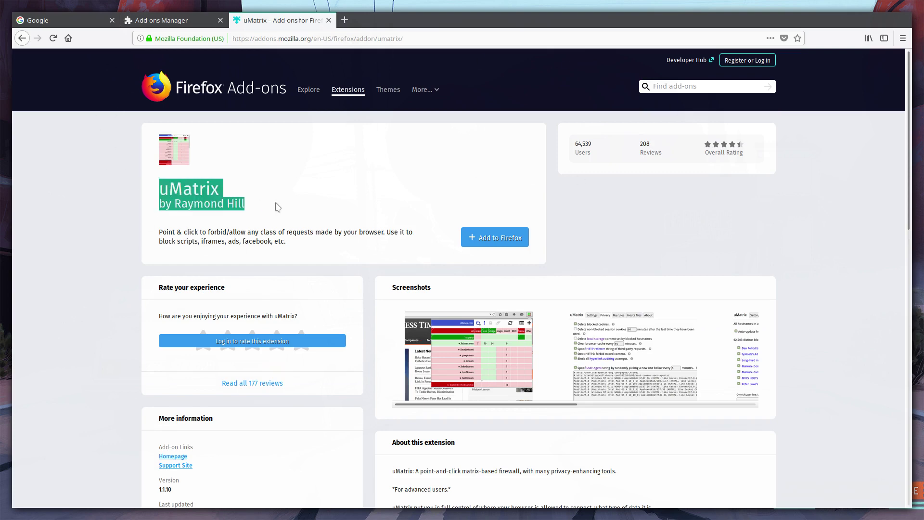
pyautogui.click(278, 207)
pyautogui.click(485, 240)
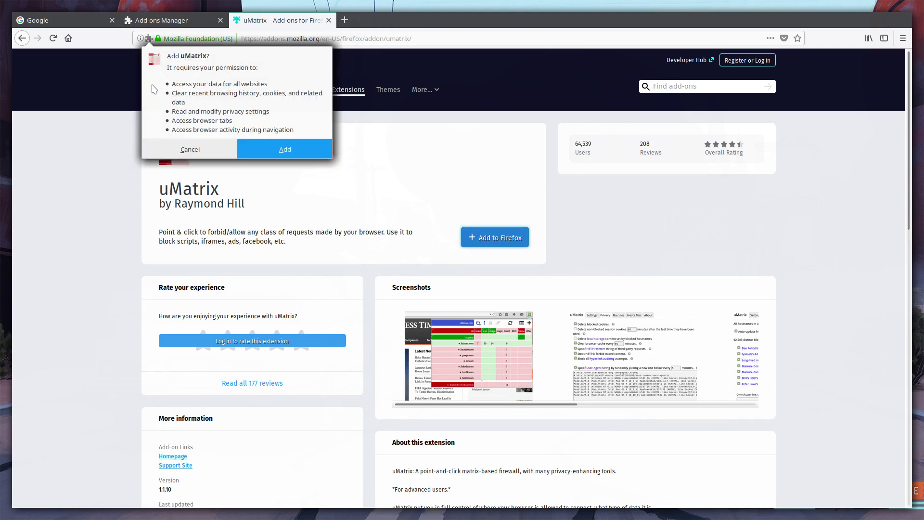
pyautogui.click(291, 151)
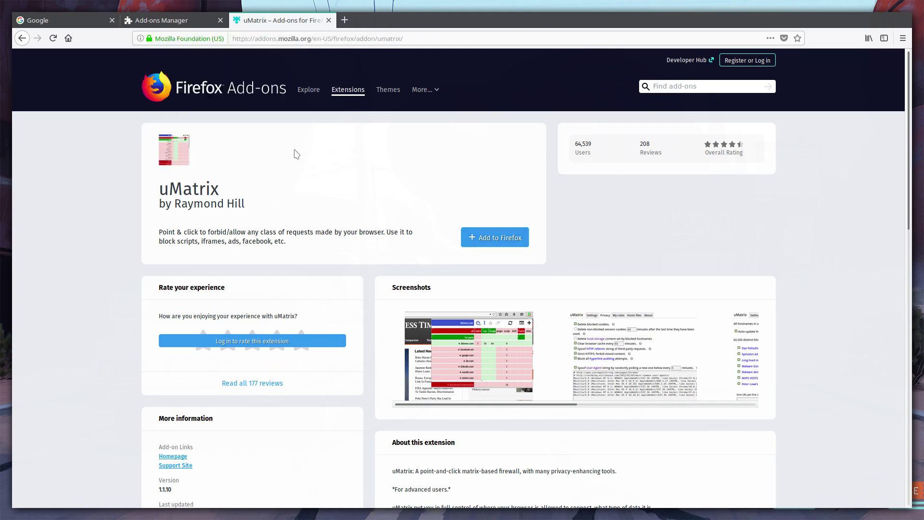
pyautogui.click(287, 90)
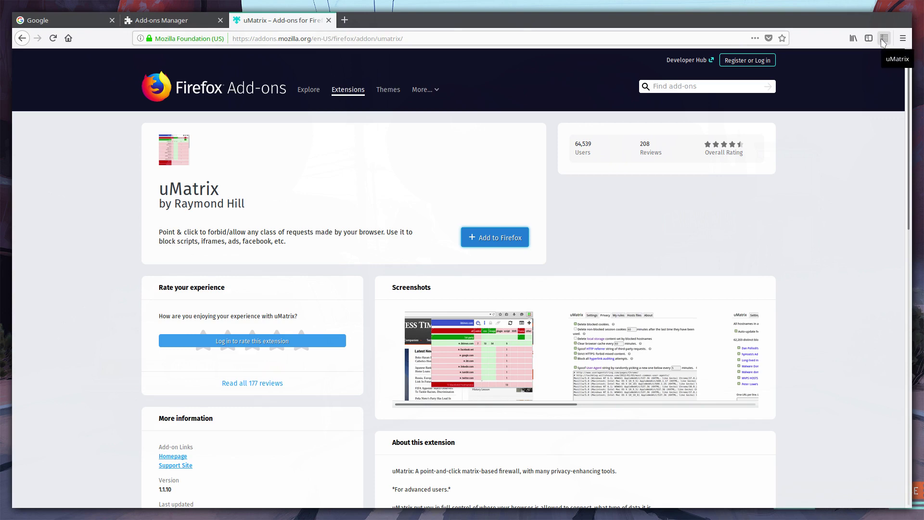
pyautogui.hotkey('ctrl', 'w')
pyautogui.hotkey('ctrl', 'w')
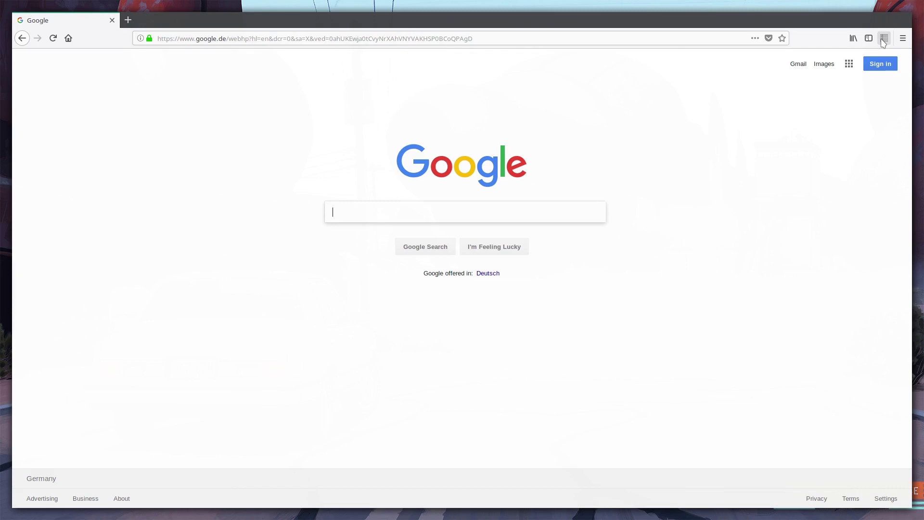
pyautogui.click(884, 38)
pyautogui.click(790, 65)
pyautogui.click(833, 64)
pyautogui.click(884, 38)
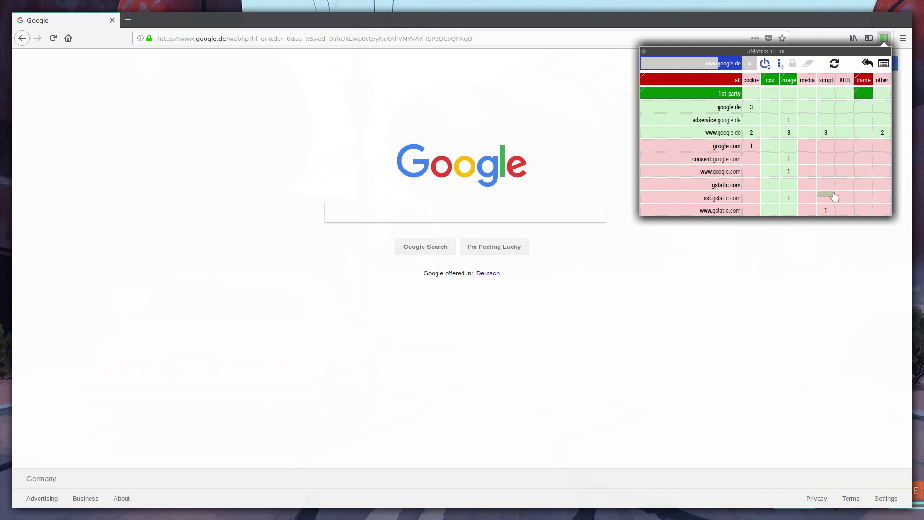
pyautogui.click(768, 277)
pyautogui.click(885, 38)
# Open the uMatrix dashboard on its My rules page listing permanent and temporary rules
pyautogui.click(646, 54)
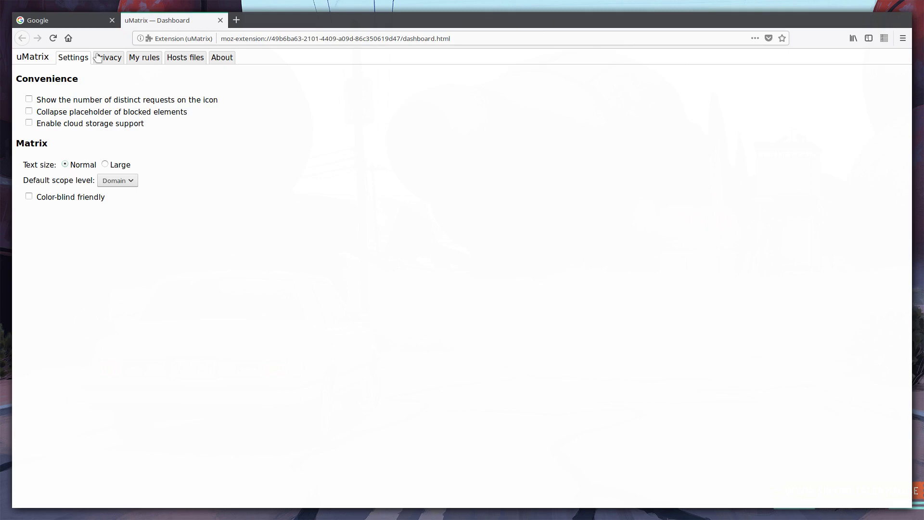
pyautogui.click(135, 60)
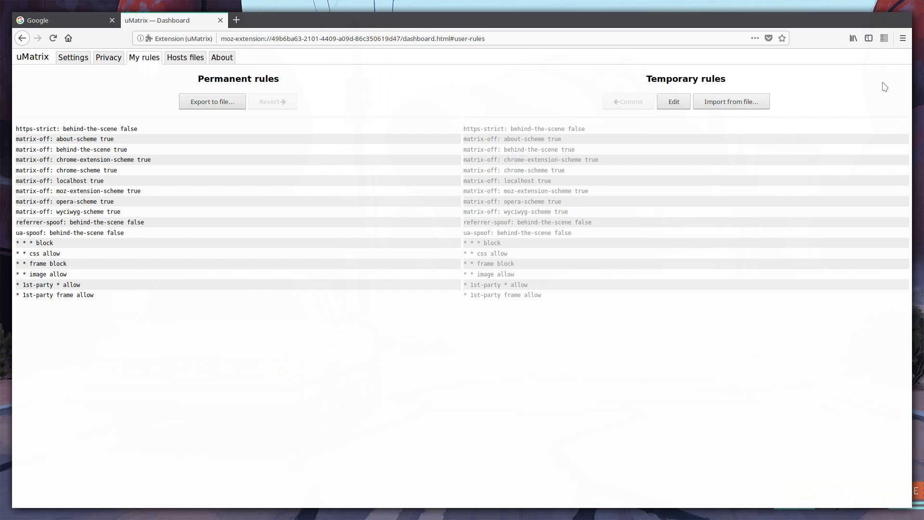
# Add the rule '* * script block' to the temporary rules and save them
pyautogui.click(673, 103)
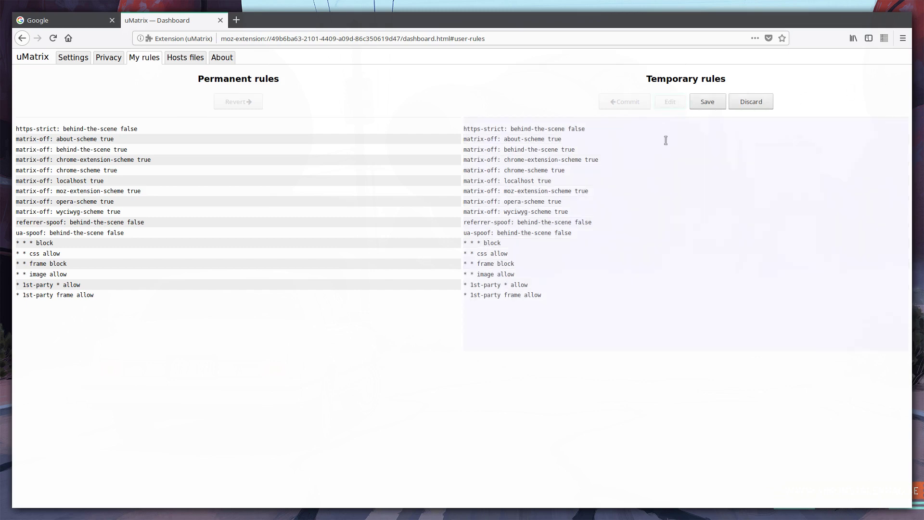
pyautogui.moveTo(470, 128); pyautogui.dragTo(616, 322)
pyautogui.click(615, 322)
pyautogui.press('Return')
pyautogui.write('Dddddddd')
pyautogui.press('BackSpace')
pyautogui.press('BackSpace')
pyautogui.press('BackSpace')
pyautogui.press('BackSpace')
pyautogui.press('BackSpace')
pyautogui.press('BackSpace')
pyautogui.press('BackSpace')
pyautogui.press('BackSpace')
pyautogui.press('BackSpace')
pyautogui.write('* script block')
pyautogui.click(707, 102)
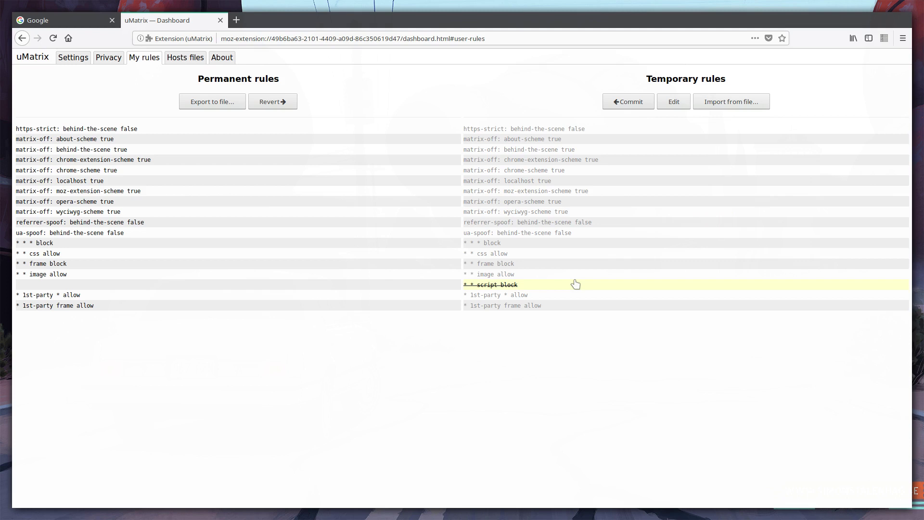
# Commit the script block rule to the permanent rules and close the dashboard
pyautogui.click(623, 103)
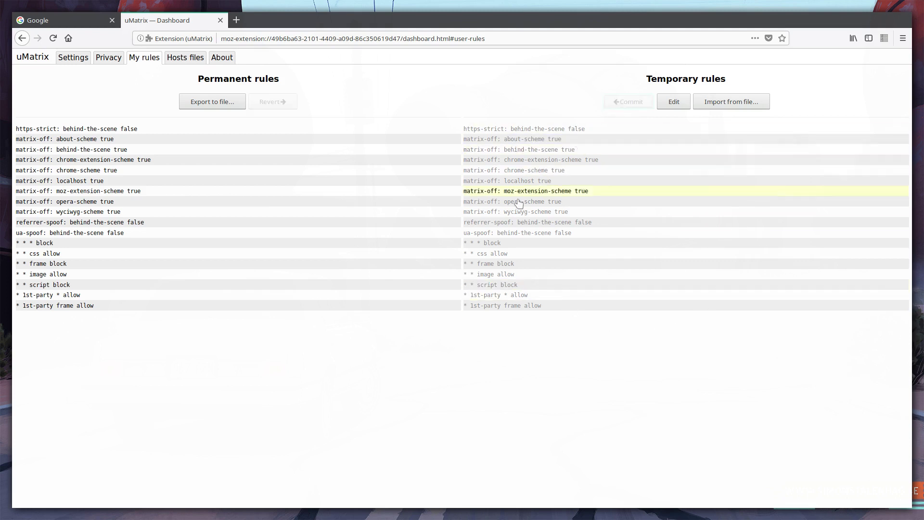
pyautogui.moveTo(198, 78); pyautogui.dragTo(316, 78)
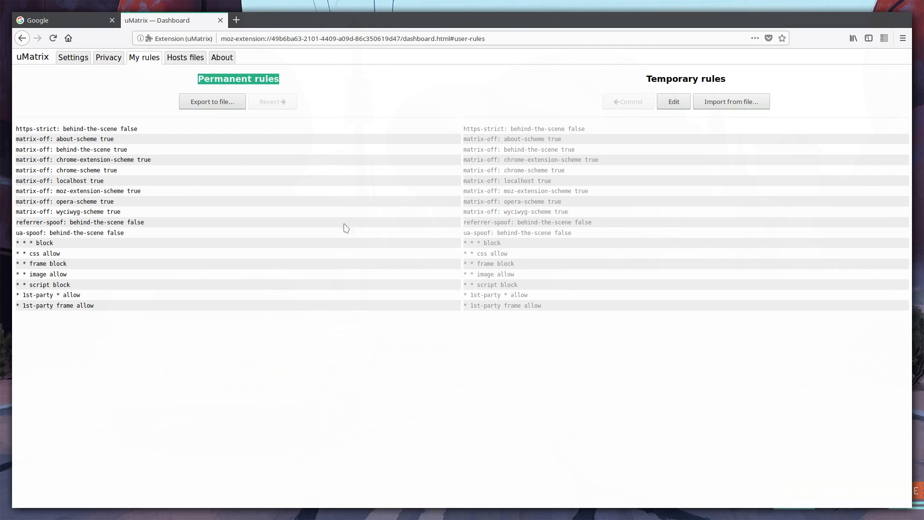
pyautogui.moveTo(28, 283); pyautogui.dragTo(101, 284)
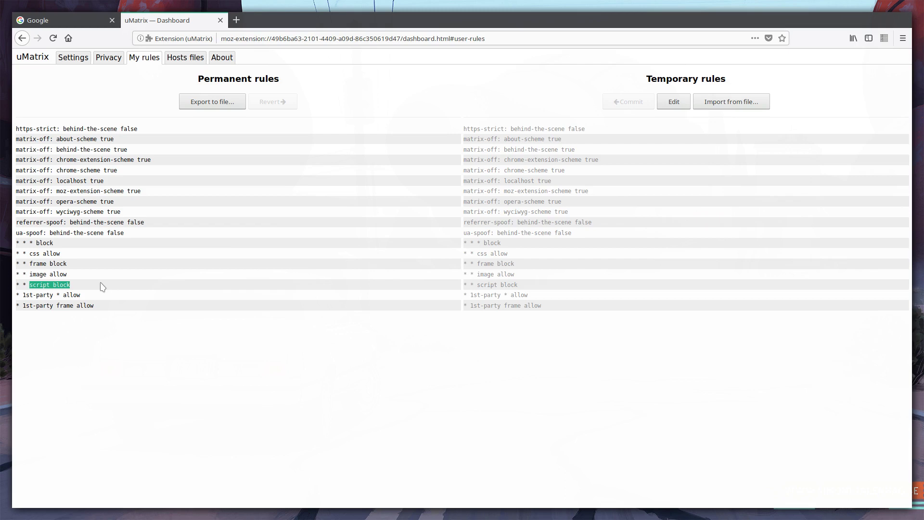
pyautogui.hotkey('ctrl', 'w')
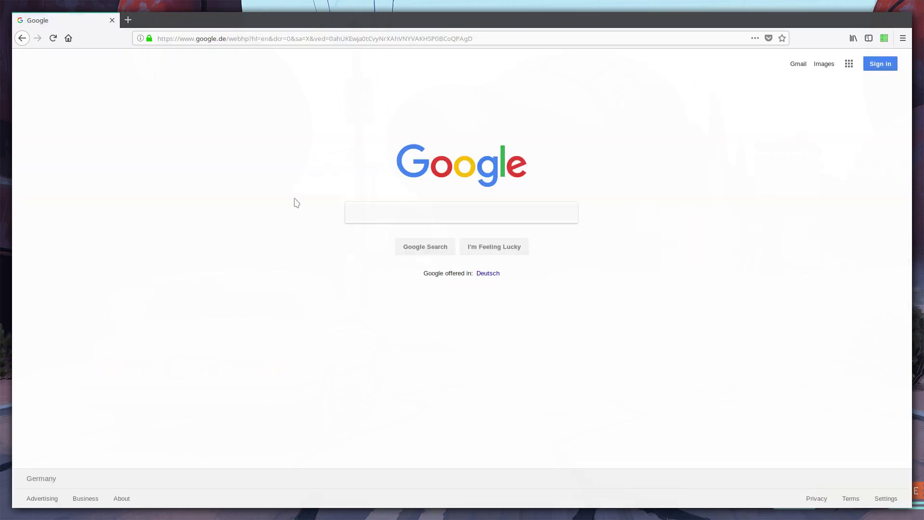
# In Google's matrix, try allowing google.com and allowing/blocking adservice.google.de images, reverting each
pyautogui.click(883, 37)
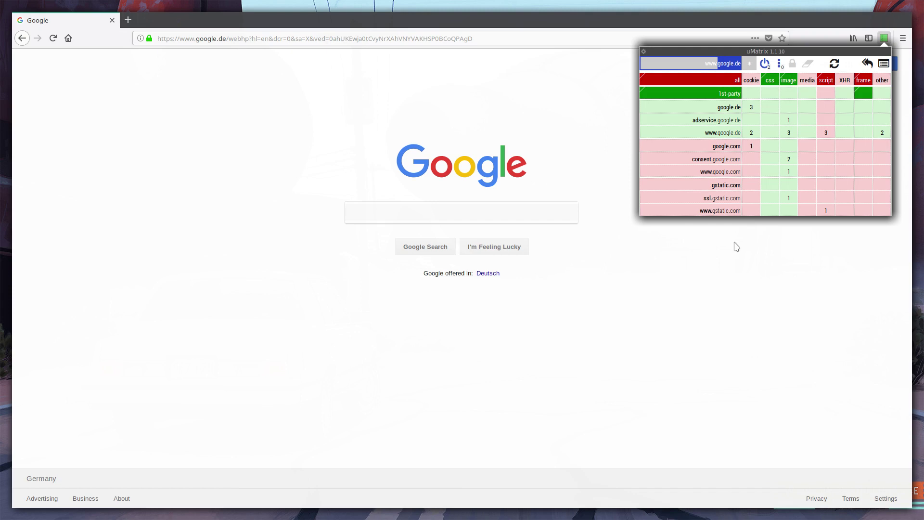
pyautogui.click(725, 146)
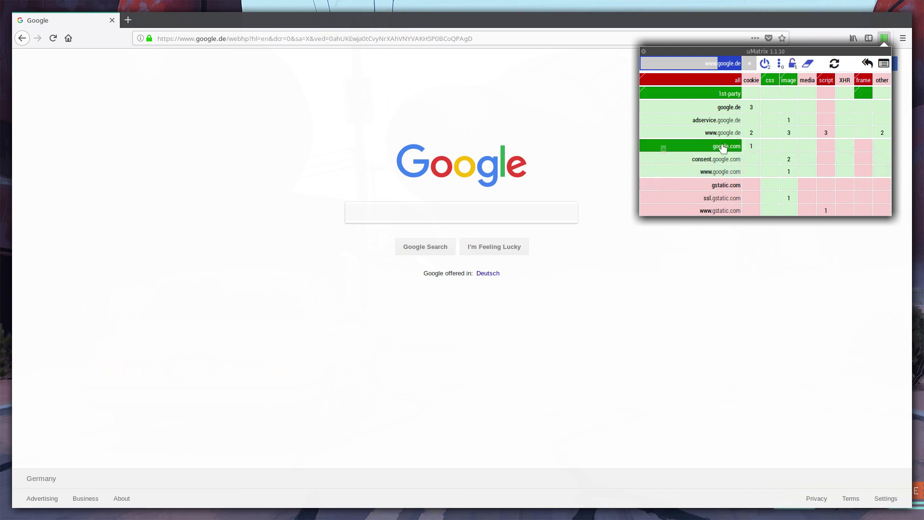
pyautogui.click(721, 152)
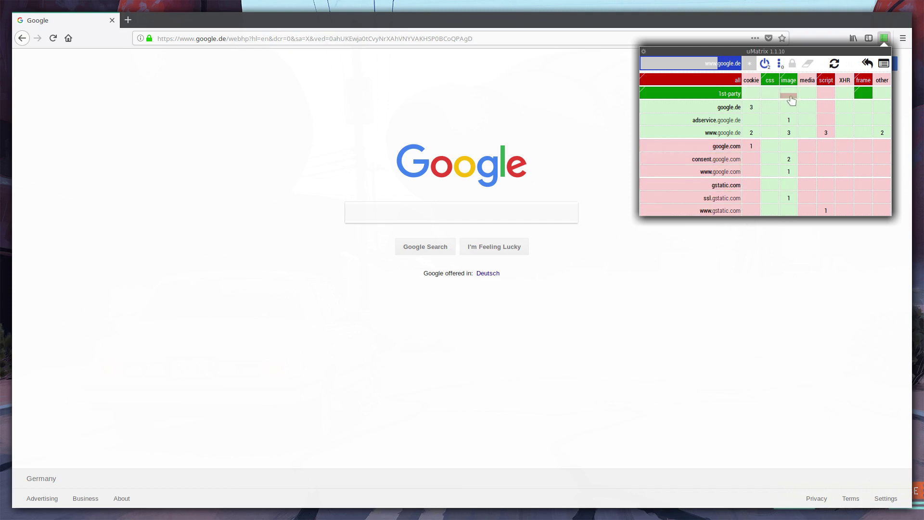
pyautogui.click(789, 119)
pyautogui.click(788, 121)
pyautogui.click(789, 123)
pyautogui.click(790, 123)
pyautogui.click(747, 80)
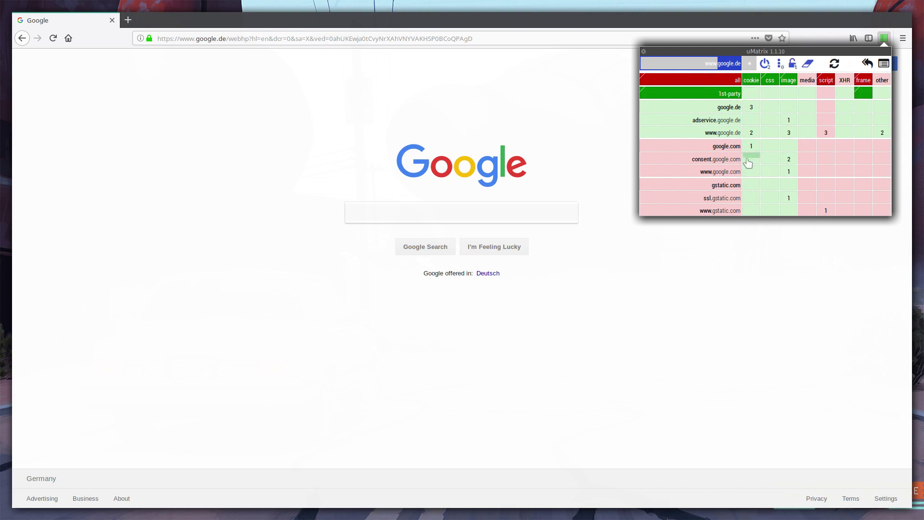
pyautogui.click(753, 80)
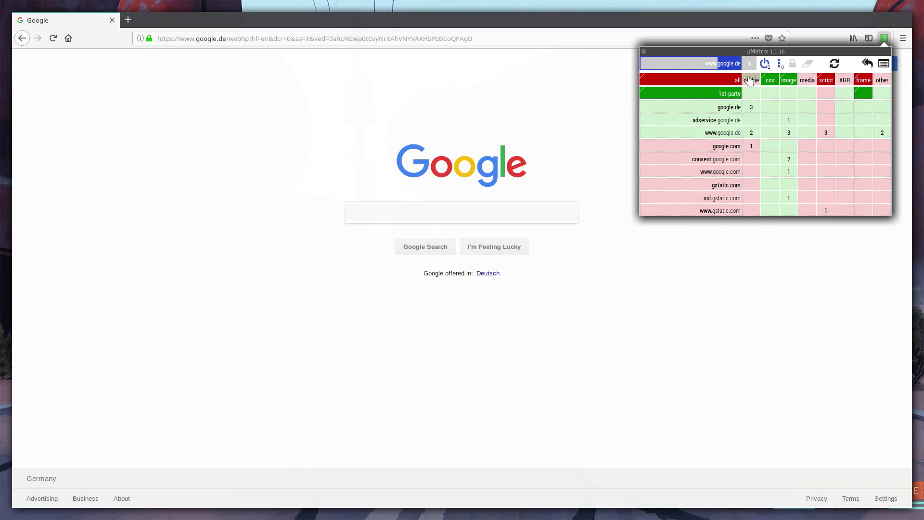
pyautogui.click(748, 85)
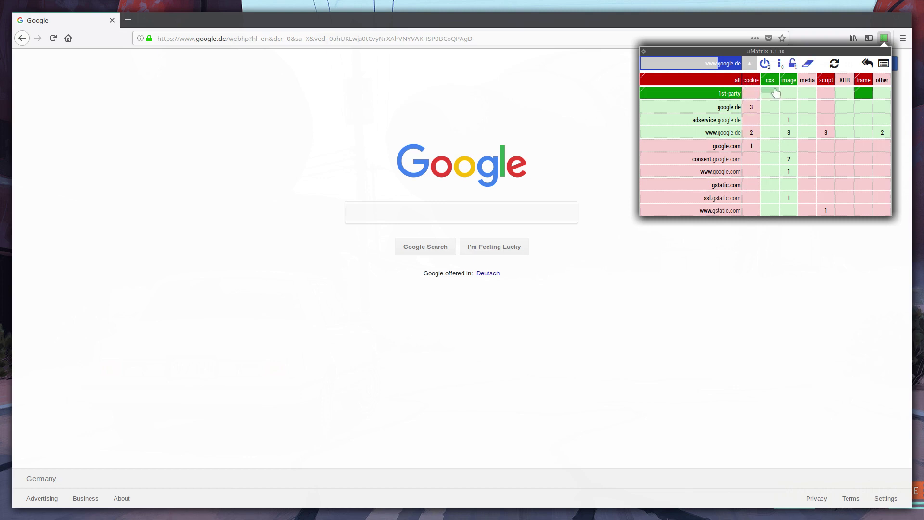
pyautogui.click(749, 84)
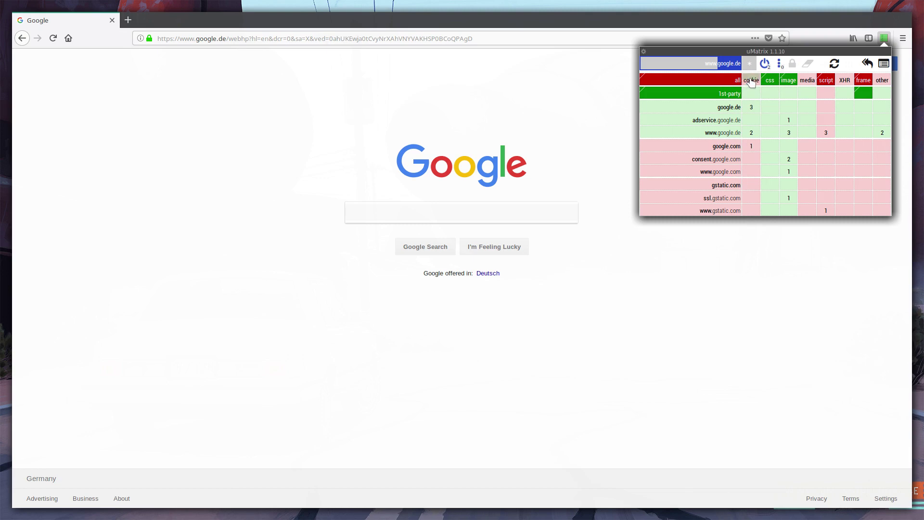
pyautogui.click(751, 78)
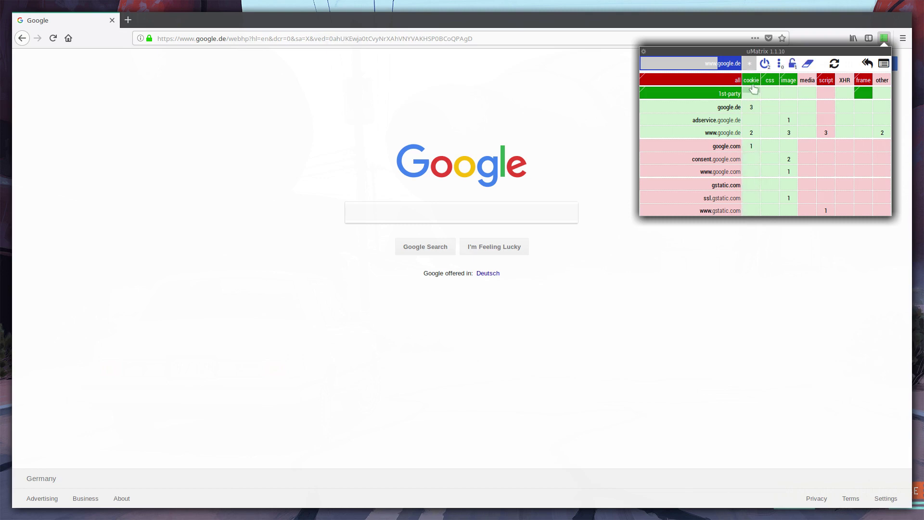
pyautogui.click(751, 78)
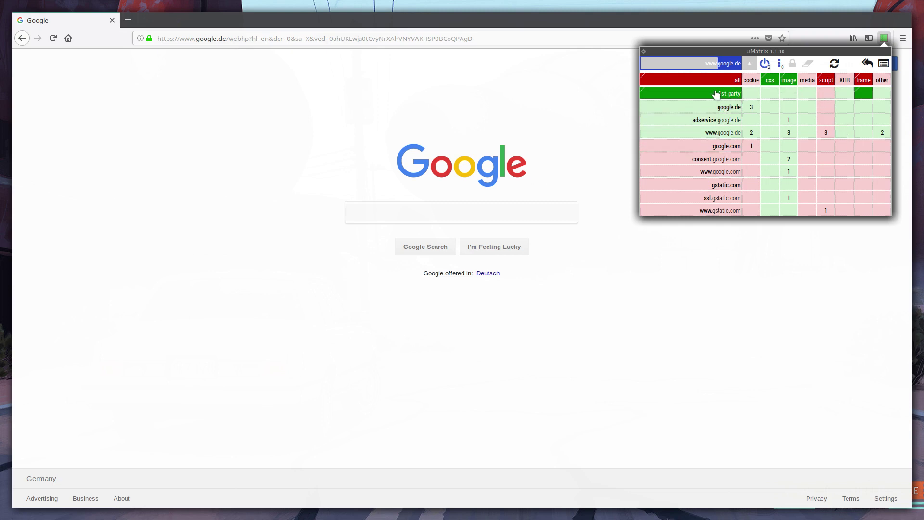
pyautogui.click(827, 93)
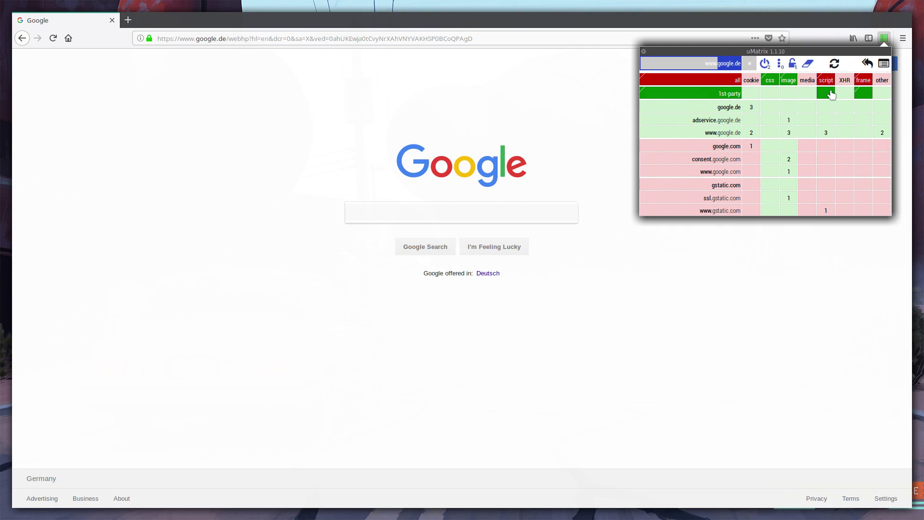
pyautogui.click(795, 67)
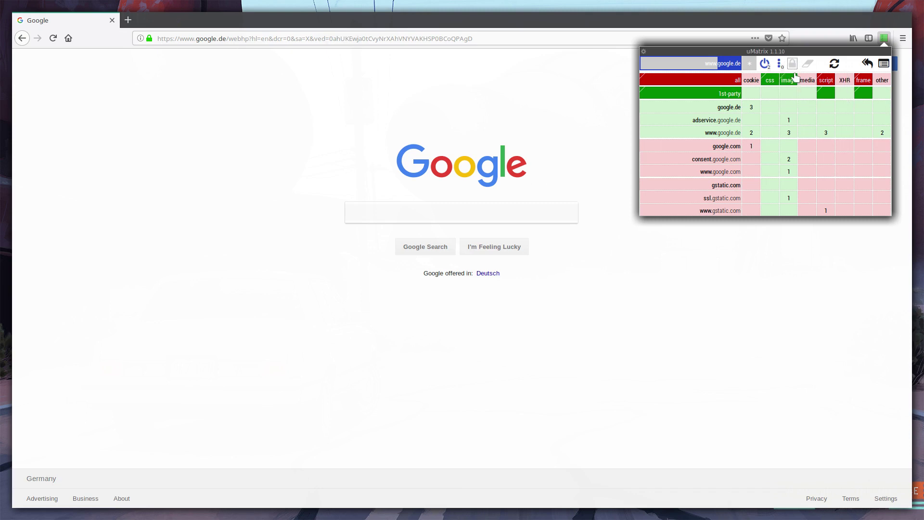
# Go to youtube.com/?hl=de
pyautogui.click(687, 378)
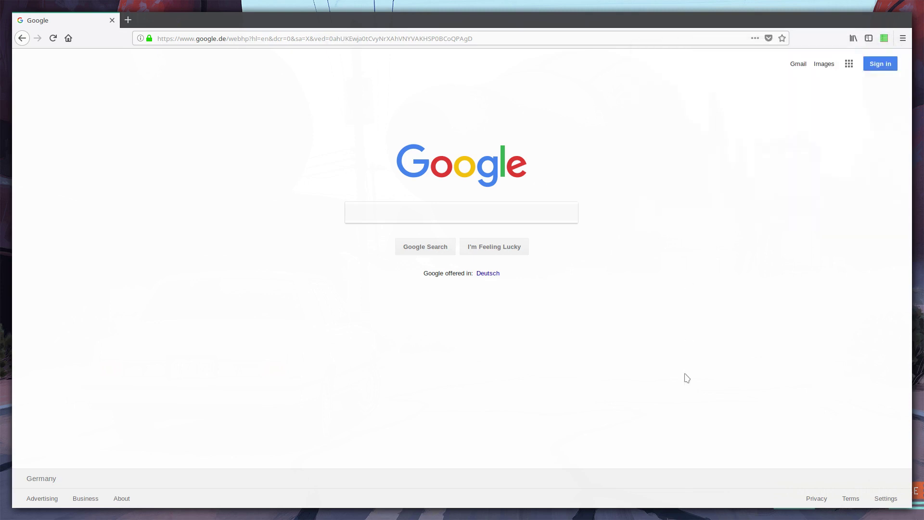
pyautogui.hotkey('ctrl', 'l')
pyautogui.write('yit')
pyautogui.press('BackSpace')
pyautogui.press('BackSpace')
pyautogui.write('outube')
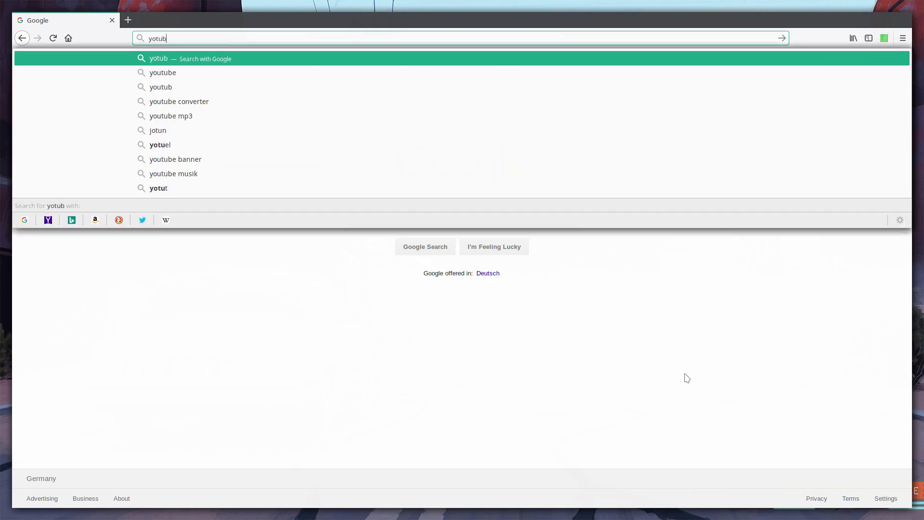
pyautogui.write('.com/?hl=de')
pyautogui.press('Return')
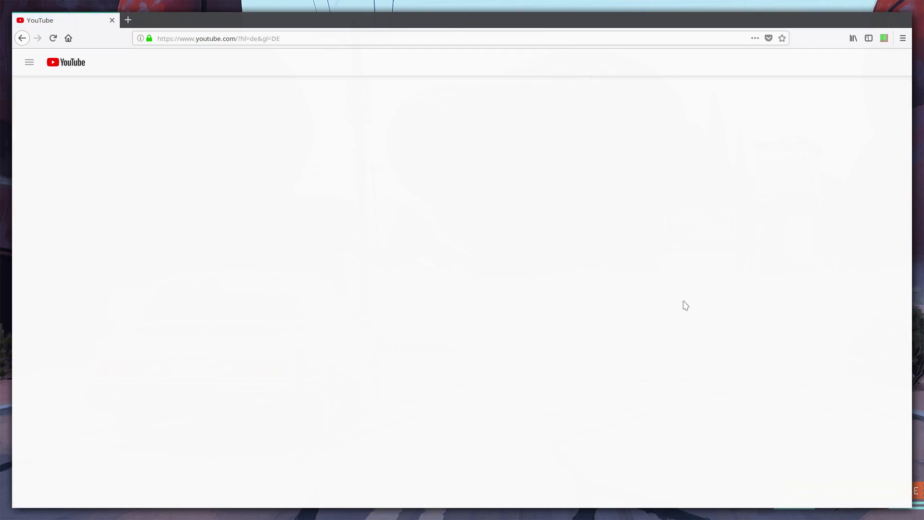
pyautogui.click(884, 39)
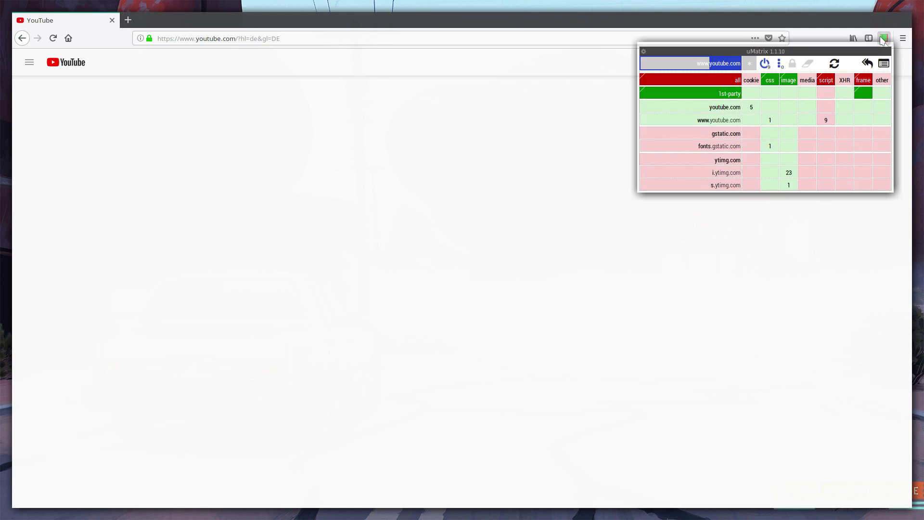
pyautogui.click(828, 94)
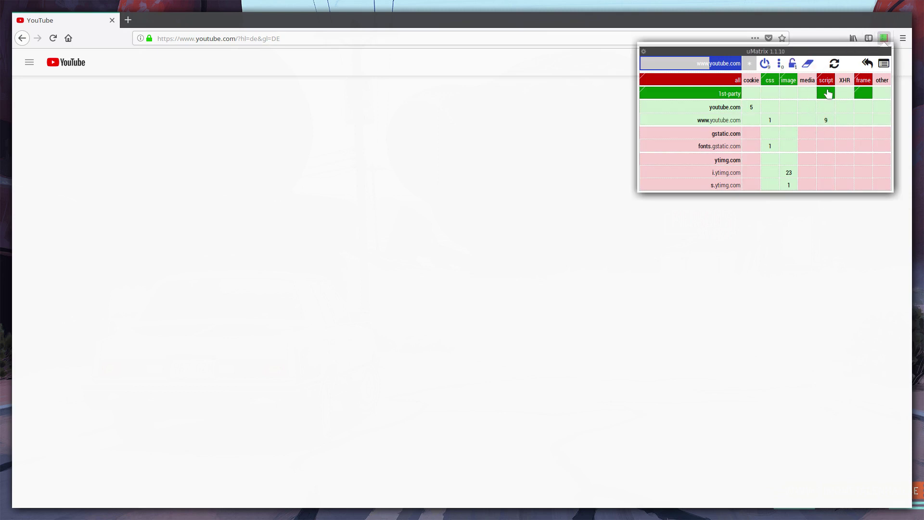
pyautogui.click(793, 63)
pyautogui.click(835, 64)
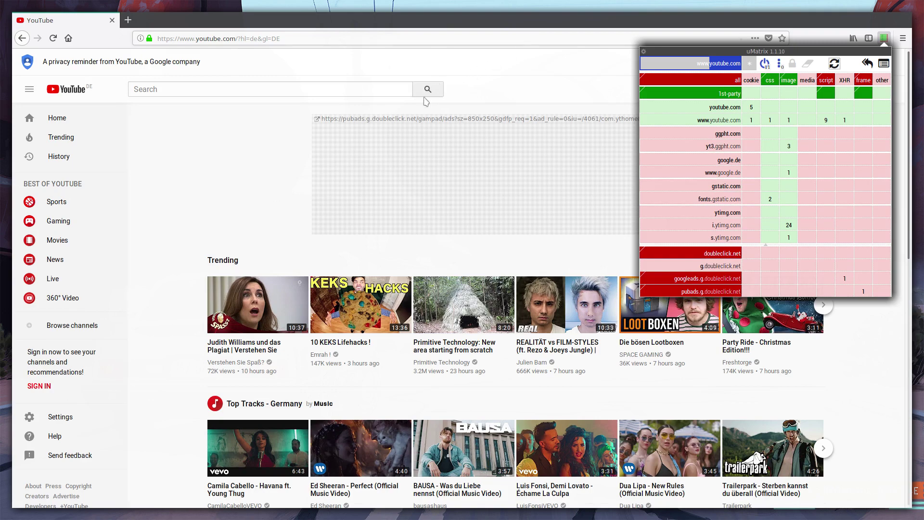
# Close the request matrix and dismiss YouTube's empty ad placeholder
pyautogui.click(277, 147)
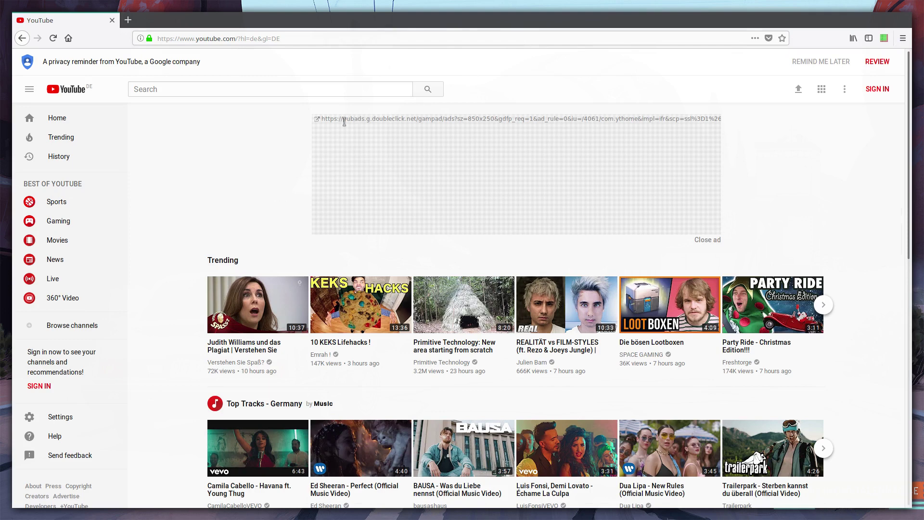
pyautogui.moveTo(335, 119); pyautogui.dragTo(762, 133)
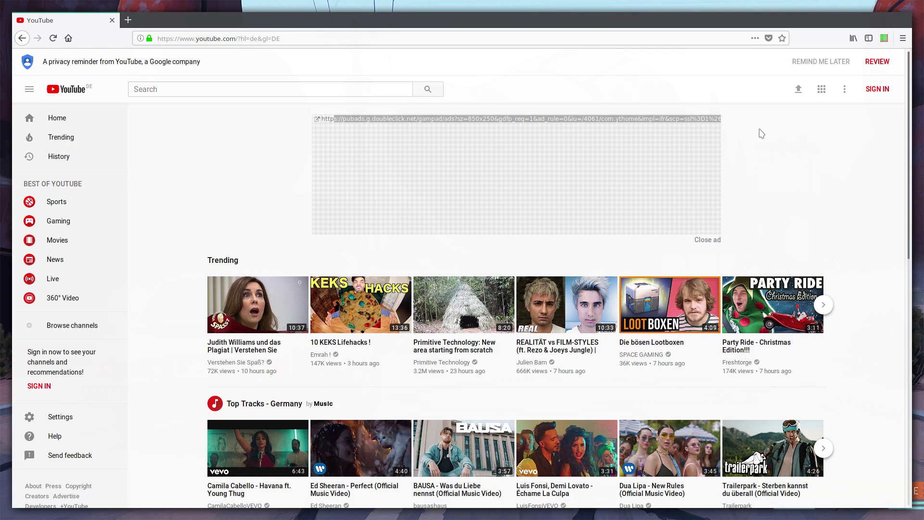
pyautogui.click(710, 241)
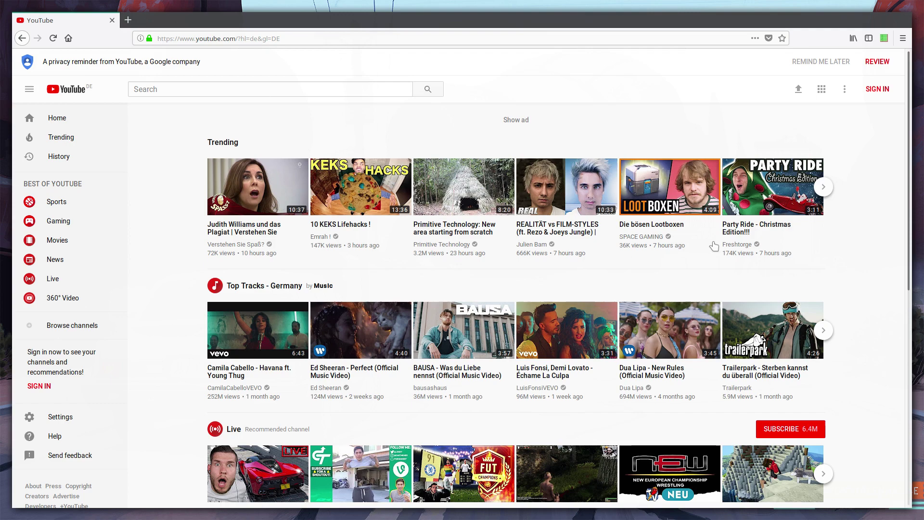
pyautogui.scroll(-3, 678, 237)
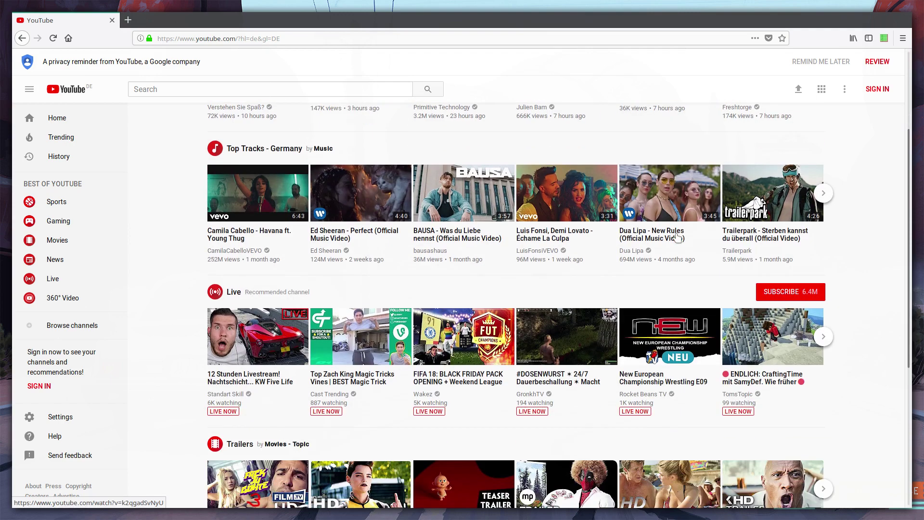
pyautogui.scroll(3, 677, 237)
# Search YouTube for the creator's Spacemacs videos and open 'The Spacemacs editor – Part 1'
pyautogui.click(288, 89)
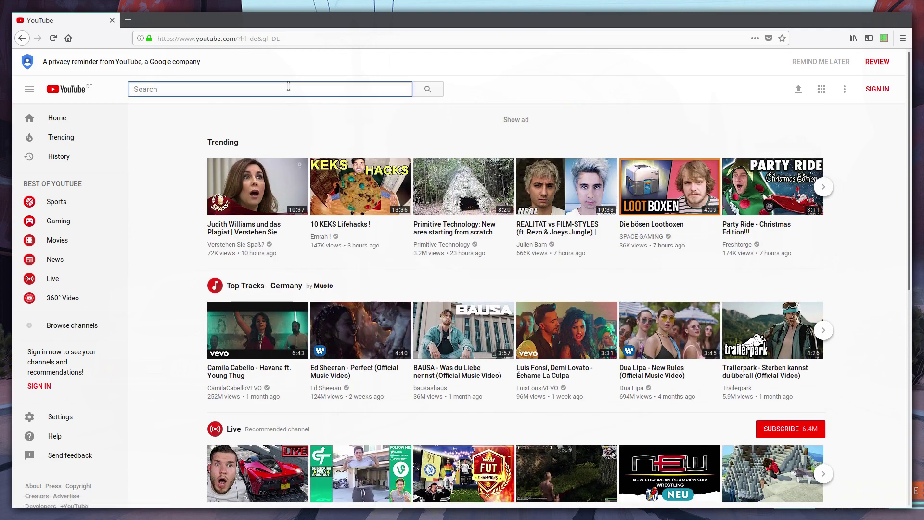
pyautogui.write('marvin johanning spacemacs')
pyautogui.press('Return')
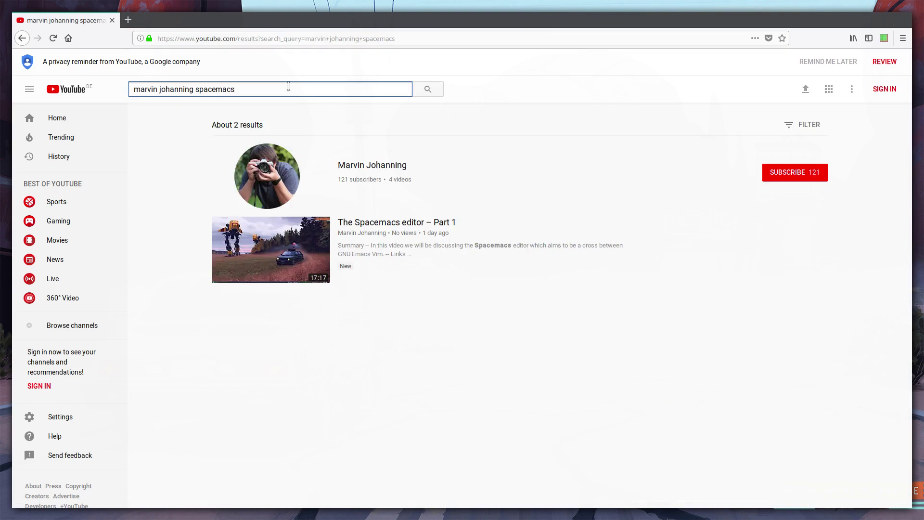
pyautogui.click(549, 254)
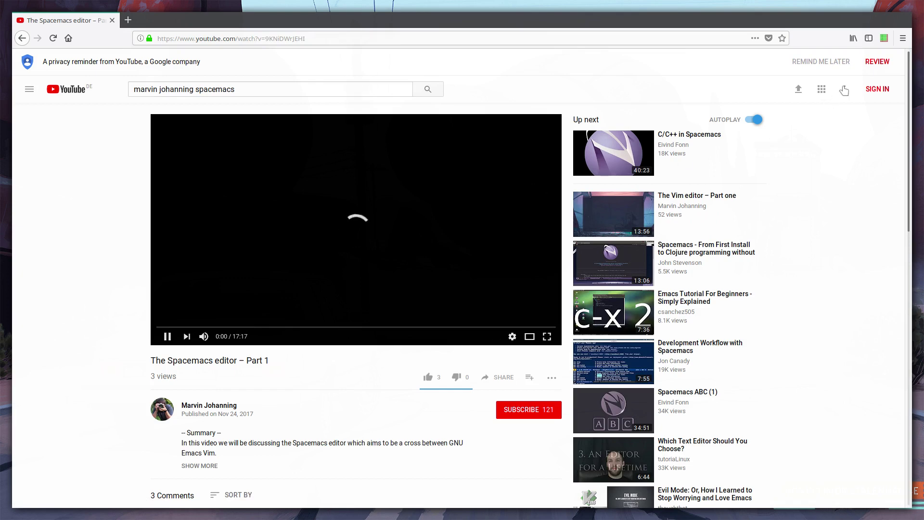
# Allow googlevideo.com in the youtube.com matrix, reload, and pause the Spacemacs video at 0:02
pyautogui.click(884, 38)
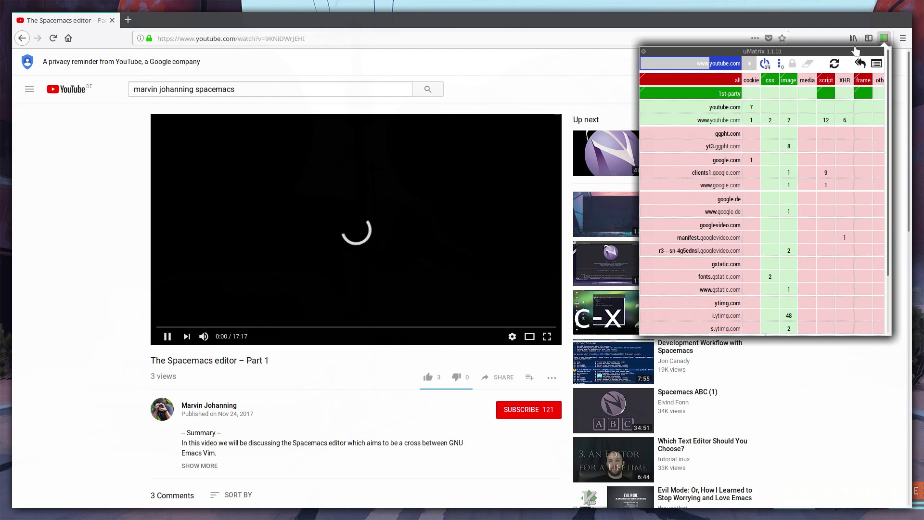
pyautogui.scroll(-3, 718, 242)
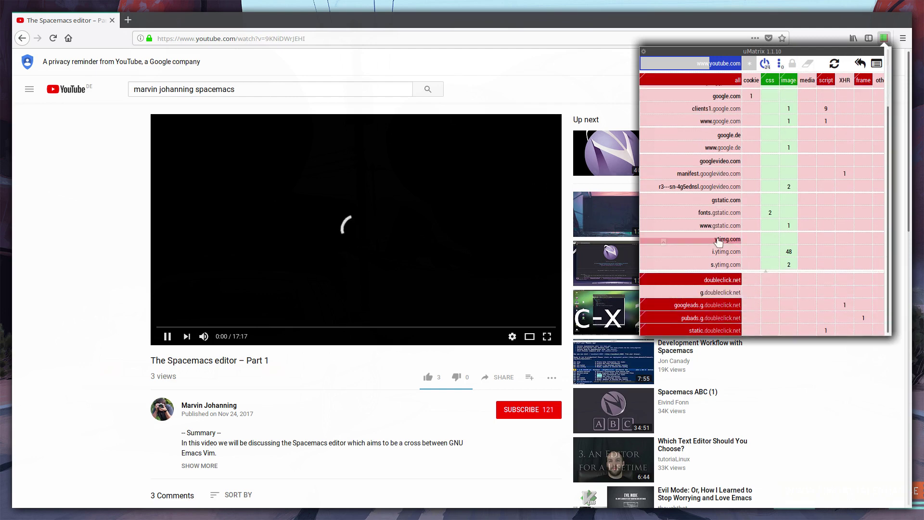
pyautogui.scroll(3, 719, 242)
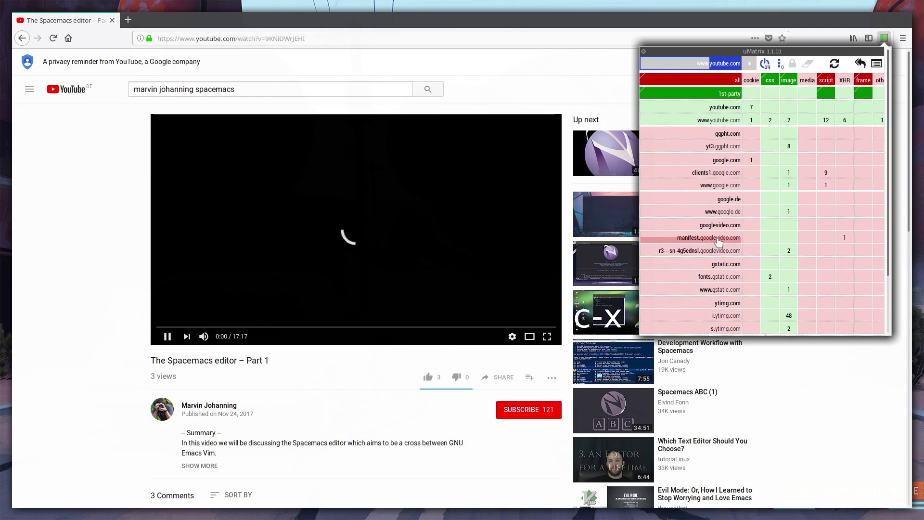
pyautogui.click(733, 225)
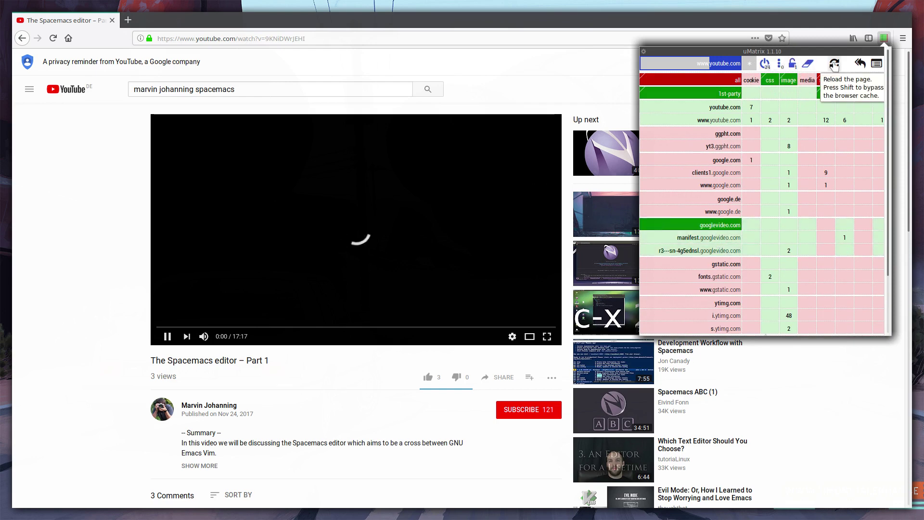
pyautogui.click(834, 64)
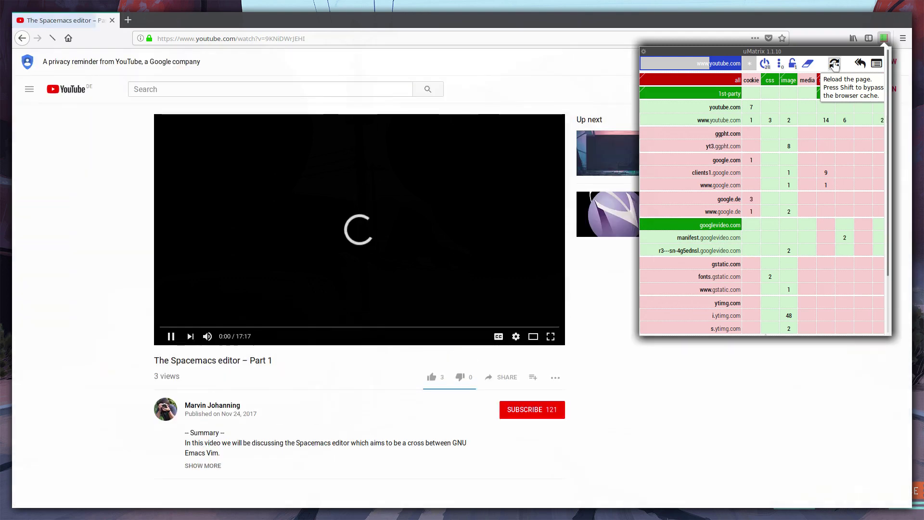
pyautogui.click(332, 181)
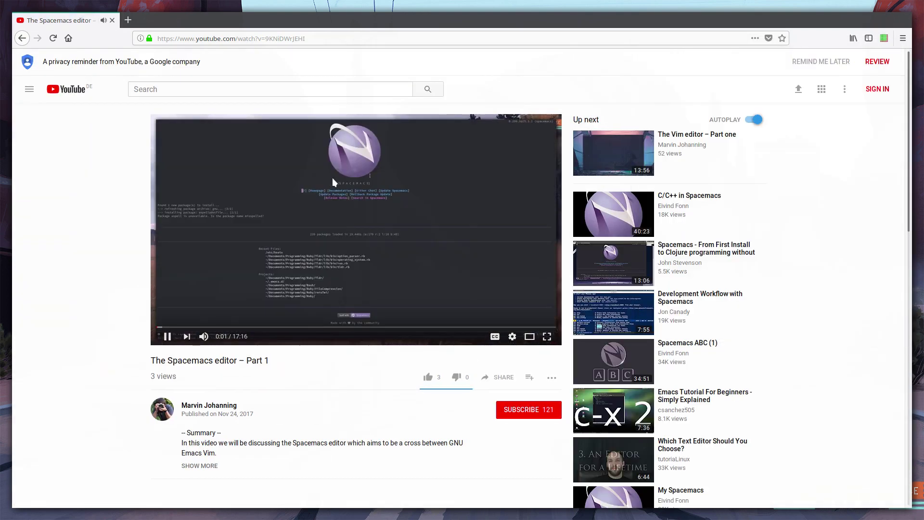
pyautogui.click(332, 179)
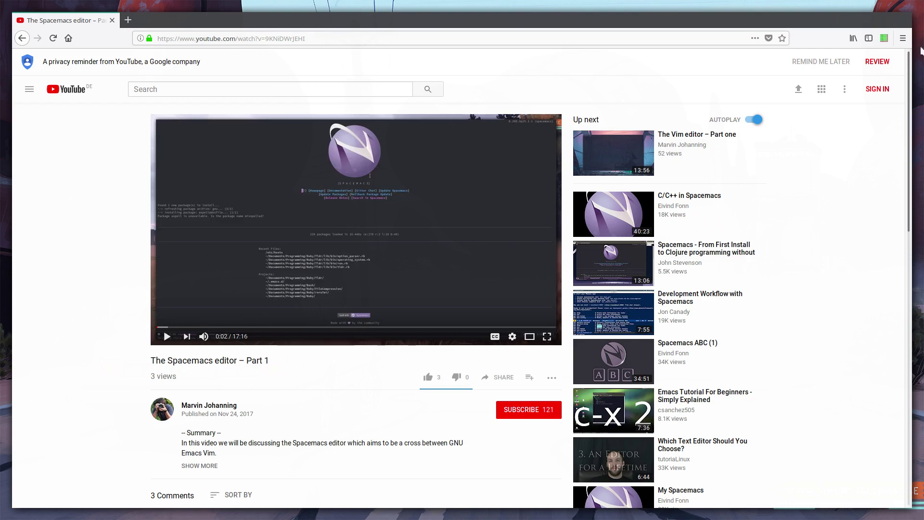
# Reopen the youtube.com matrix and save the googlevideo.com allowance permanently with the padlock
pyautogui.click(885, 38)
pyautogui.scroll(-3, 693, 289)
pyautogui.scroll(3, 699, 279)
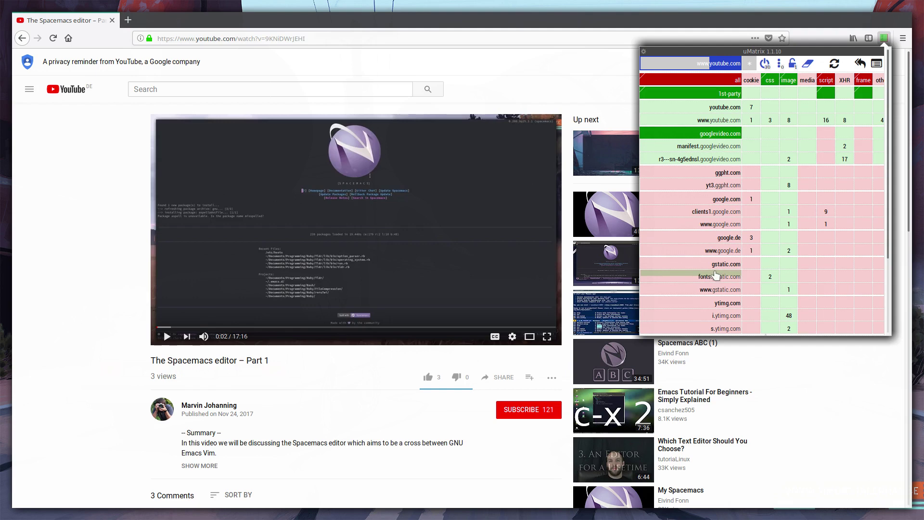
pyautogui.click(792, 65)
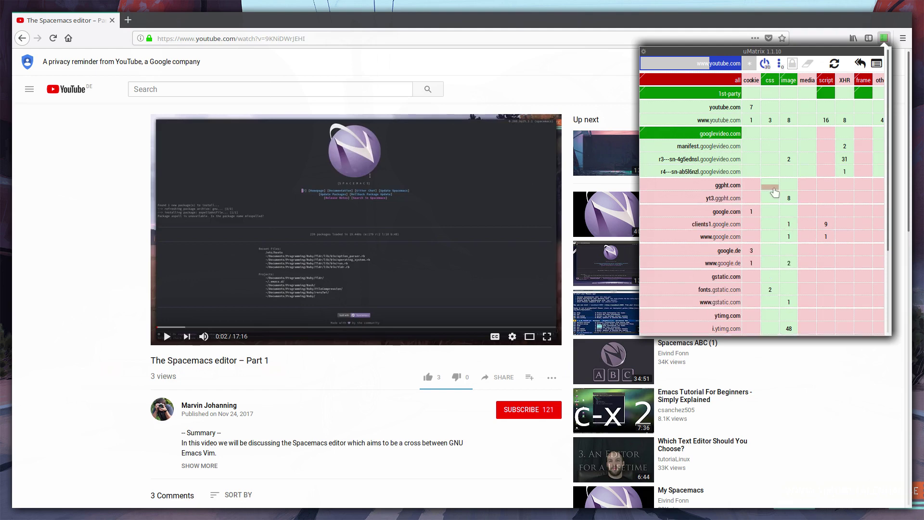
pyautogui.click(749, 82)
pyautogui.click(750, 82)
pyautogui.click(751, 81)
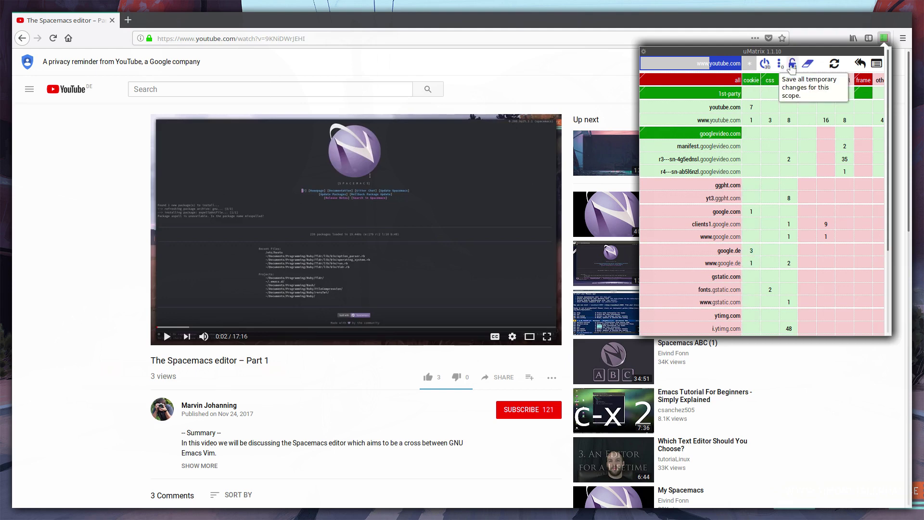
pyautogui.click(795, 64)
pyautogui.click(753, 81)
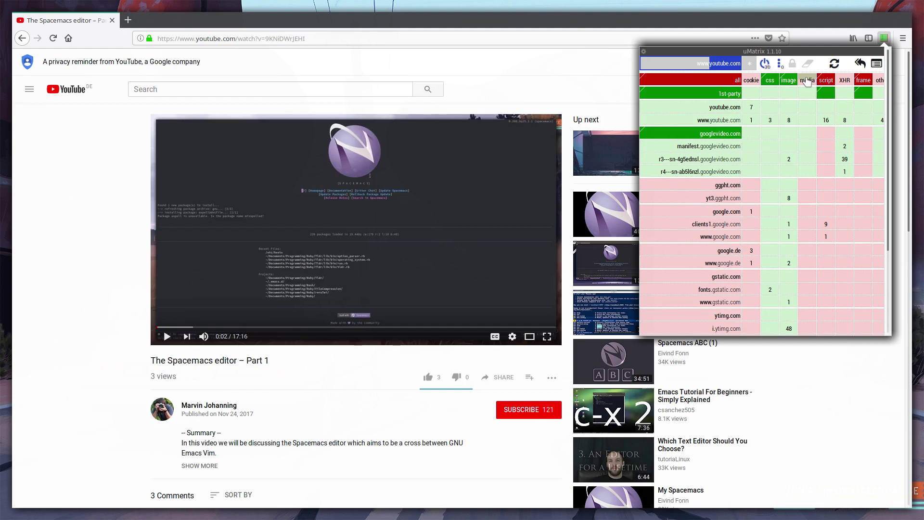
pyautogui.click(808, 81)
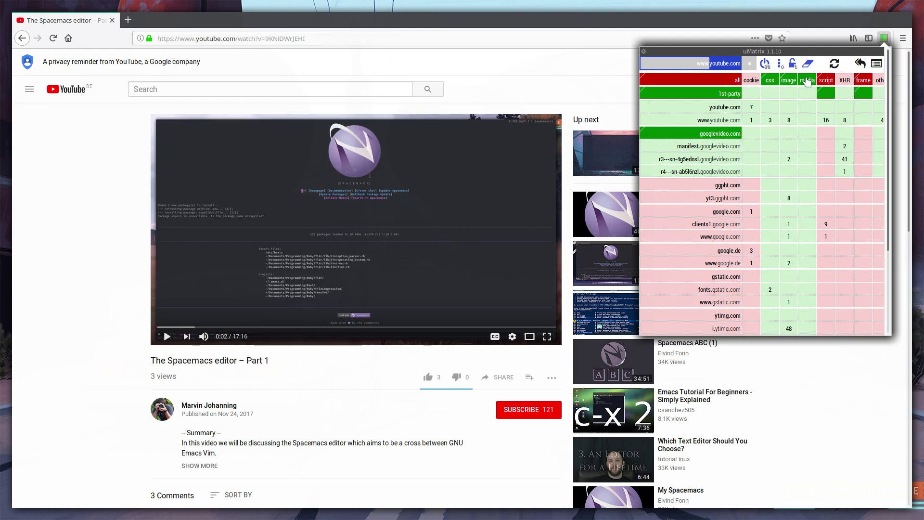
pyautogui.click(807, 81)
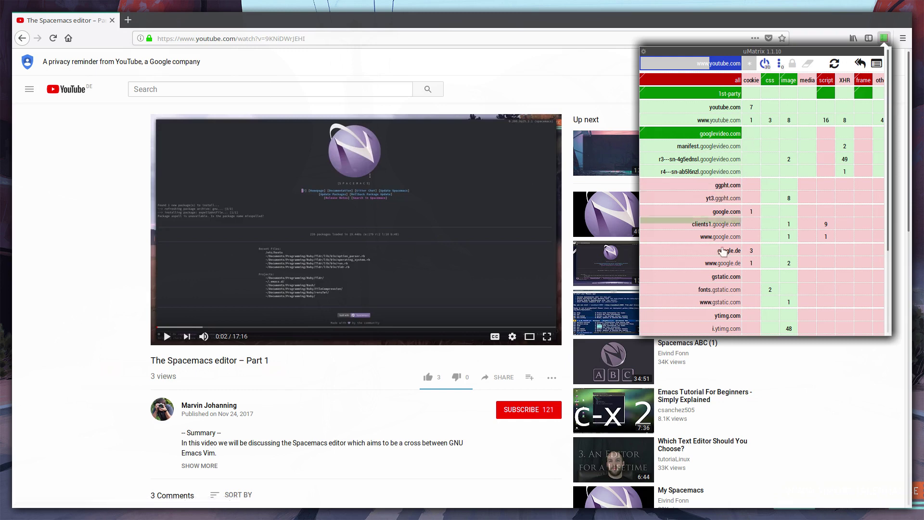
pyautogui.scroll(-3, 726, 259)
pyautogui.scroll(3, 726, 259)
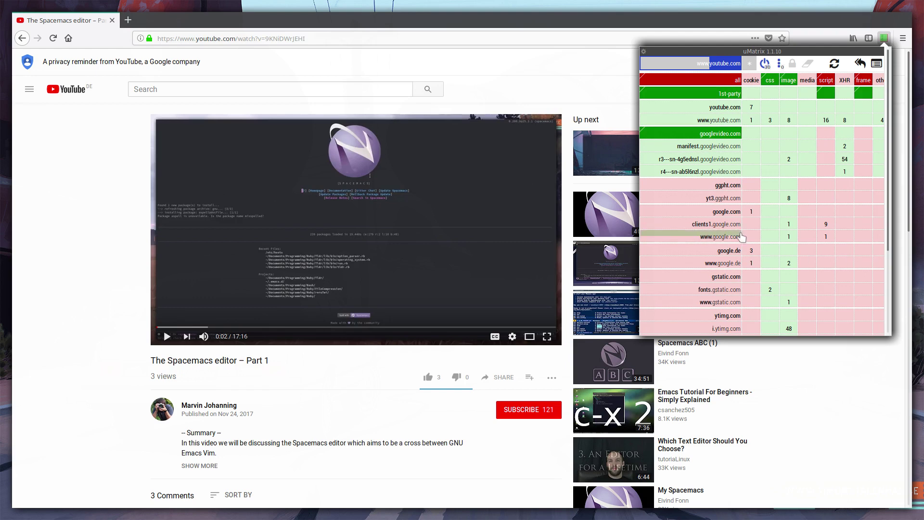
pyautogui.click(826, 237)
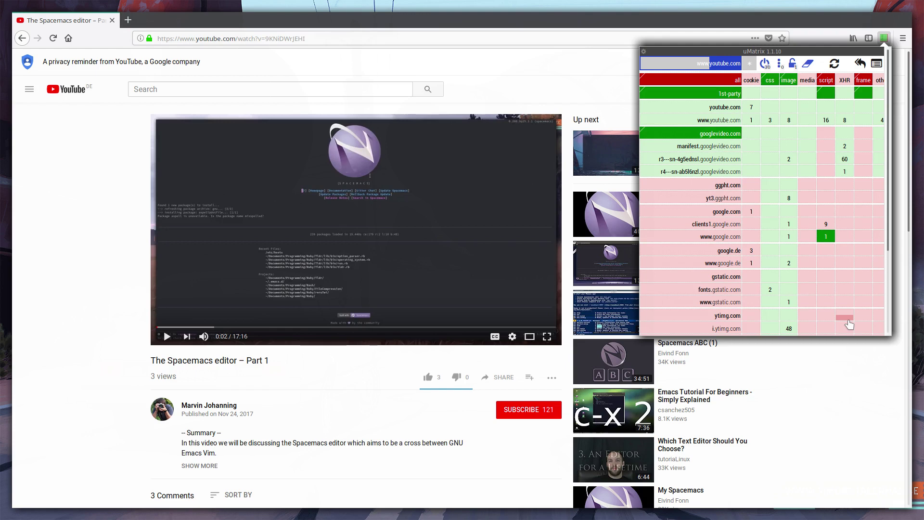
pyautogui.click(809, 64)
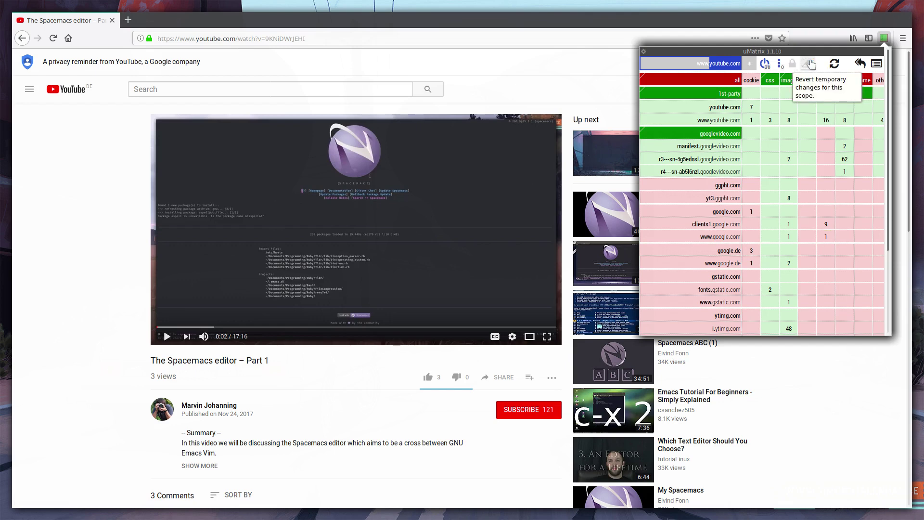
# Show the uMatrix My rules list ending with 'youtube.com 1st-party script allow' and 'youtube.com googlevideo.com * allow'
pyautogui.click(644, 52)
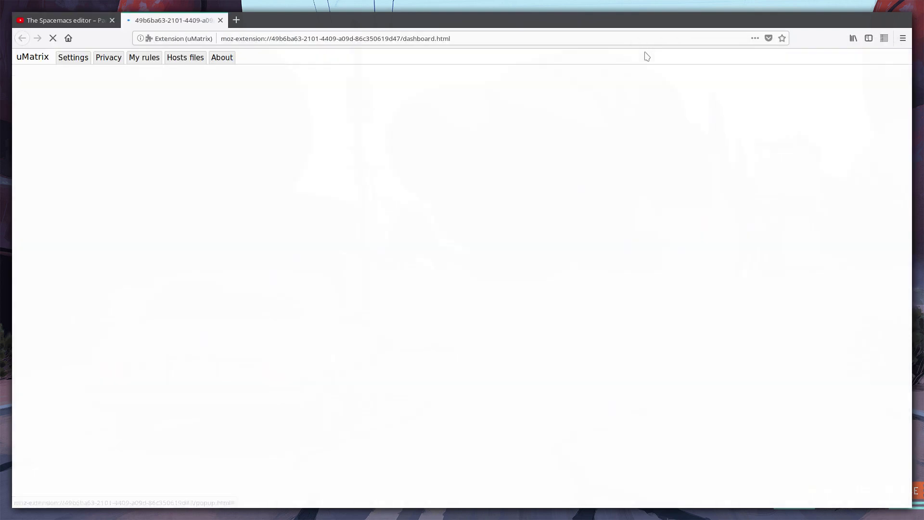
pyautogui.click(130, 61)
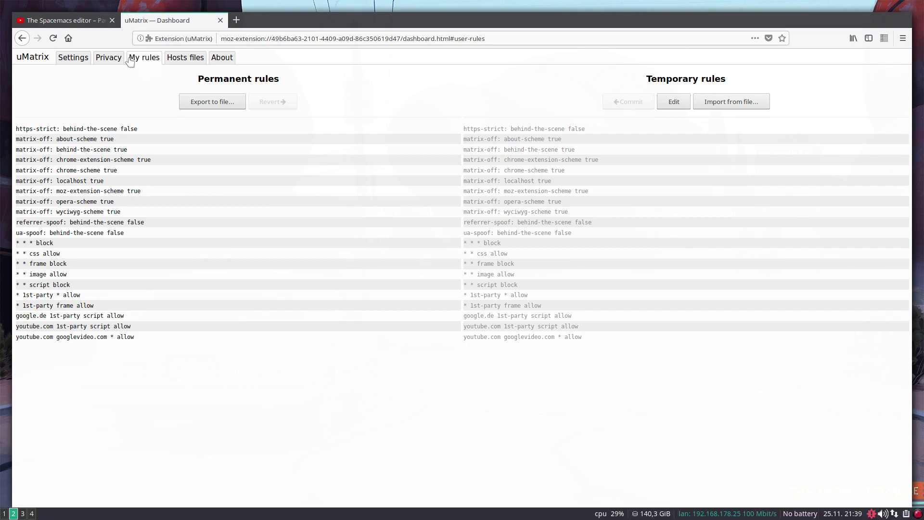
pyautogui.press('super+1')
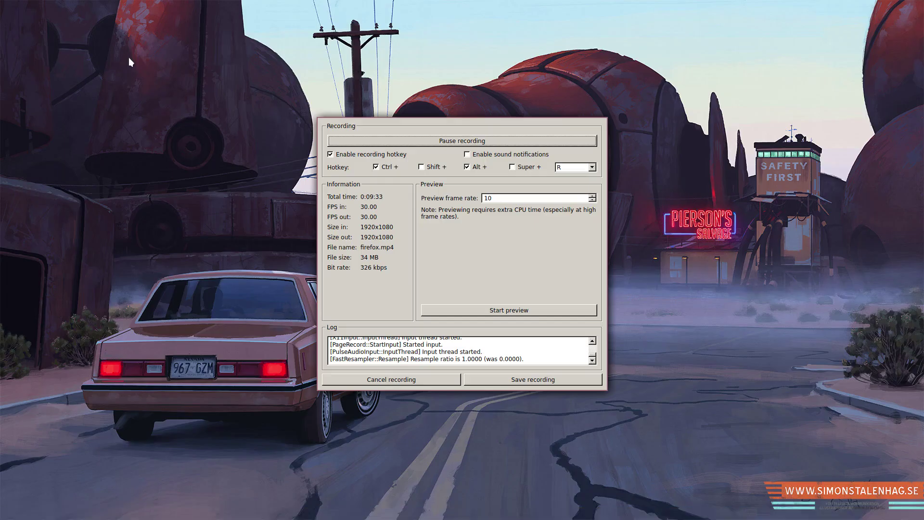